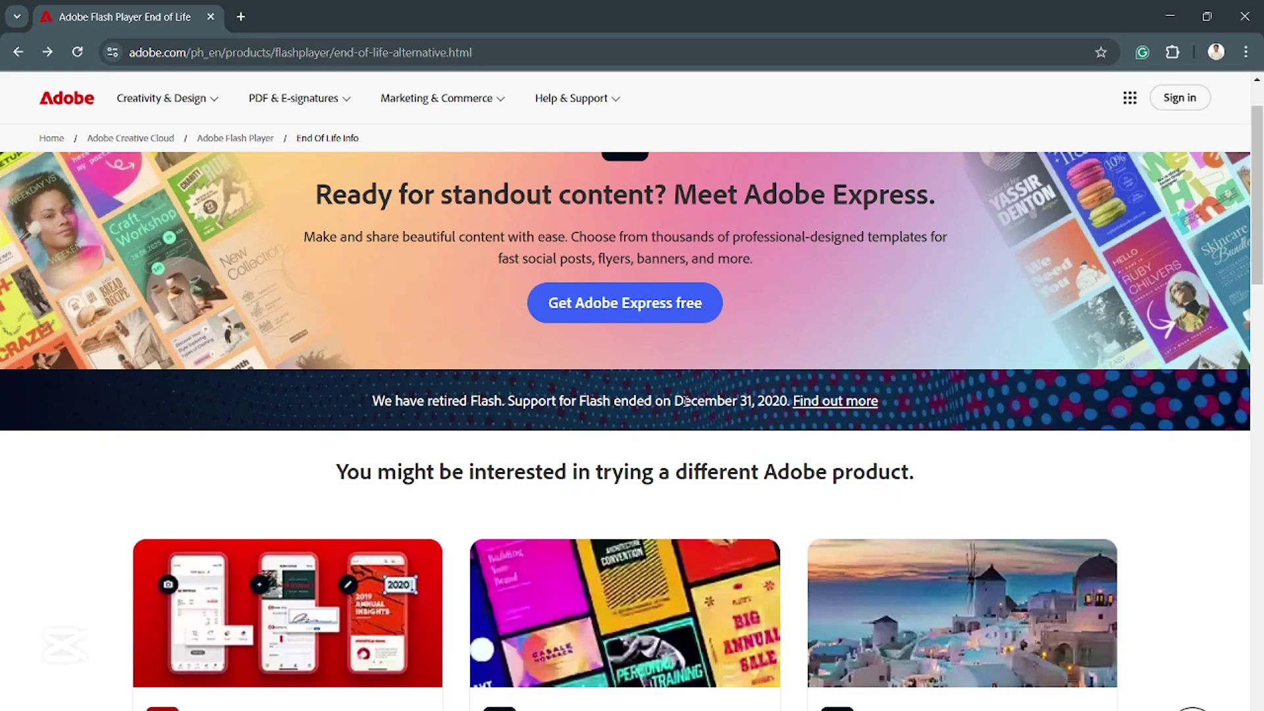
Highlight the December 31, 2020 Flash end-of-support date, then dismiss its context menu
left_click_drag(675, 400, 790, 402)
right_click(786, 415)
left_click(1103, 423)
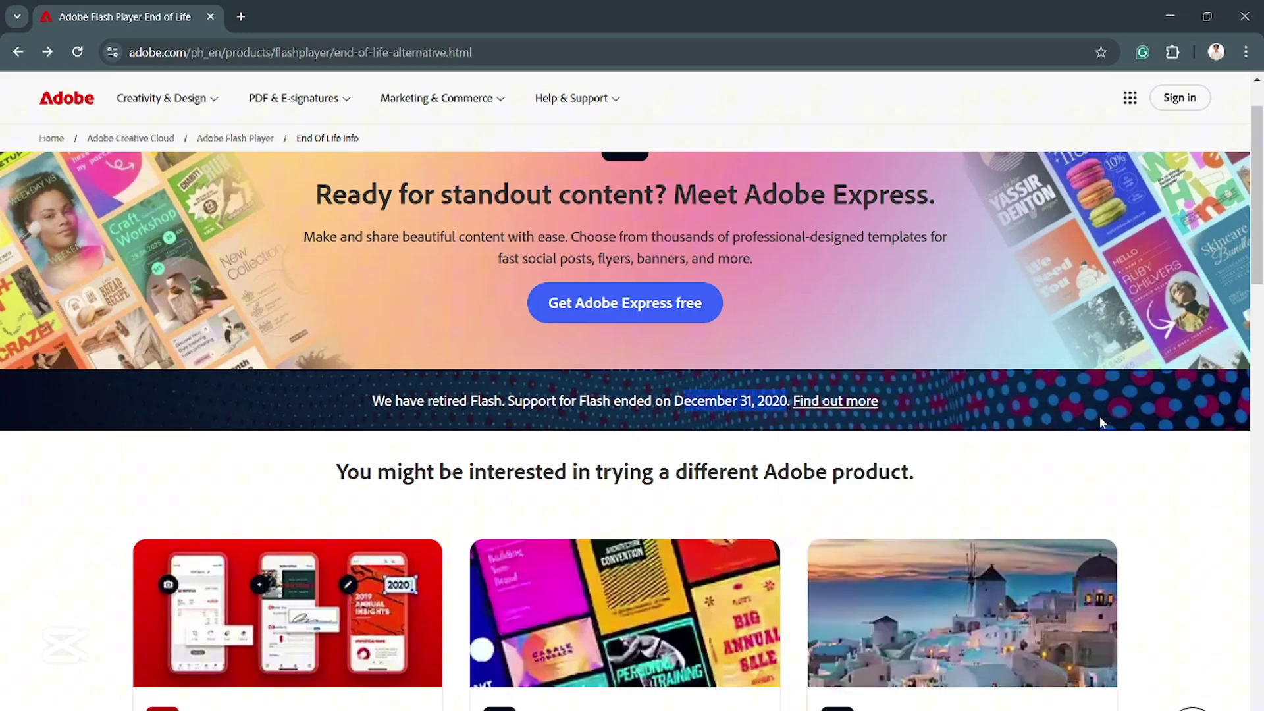
scroll(658, 444, "down", 4)
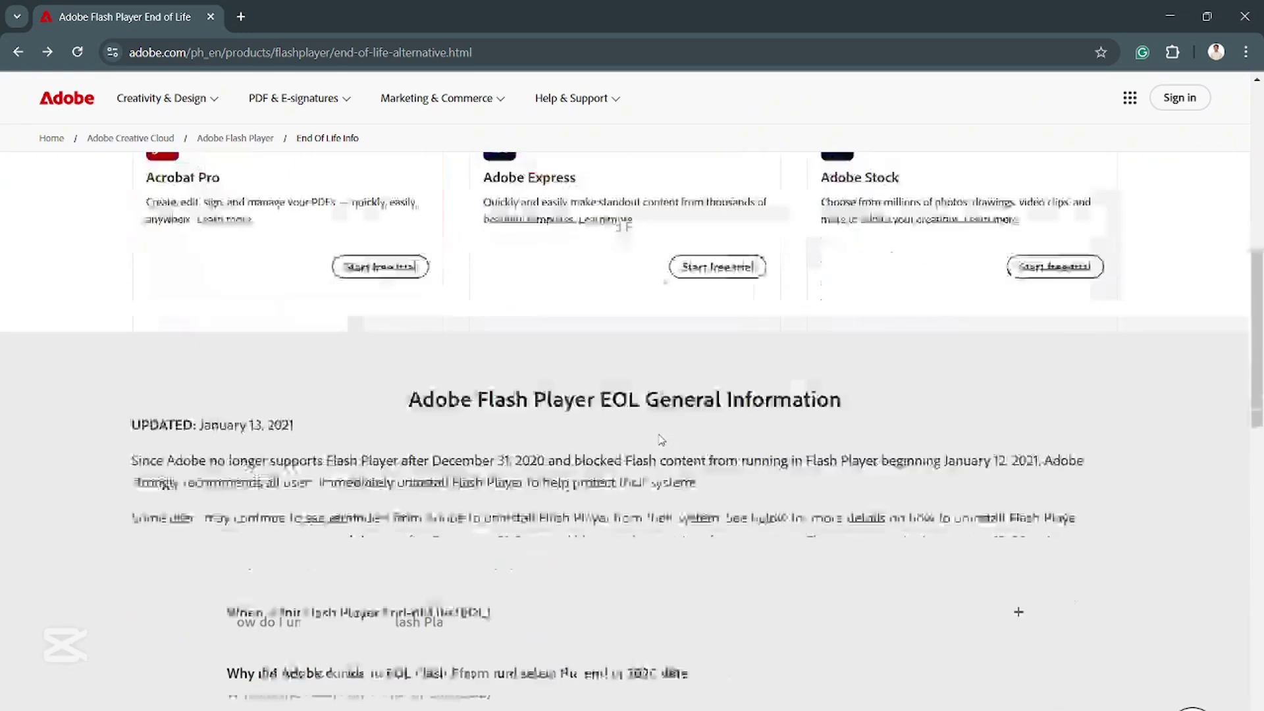
scroll(661, 437, "up", 5)
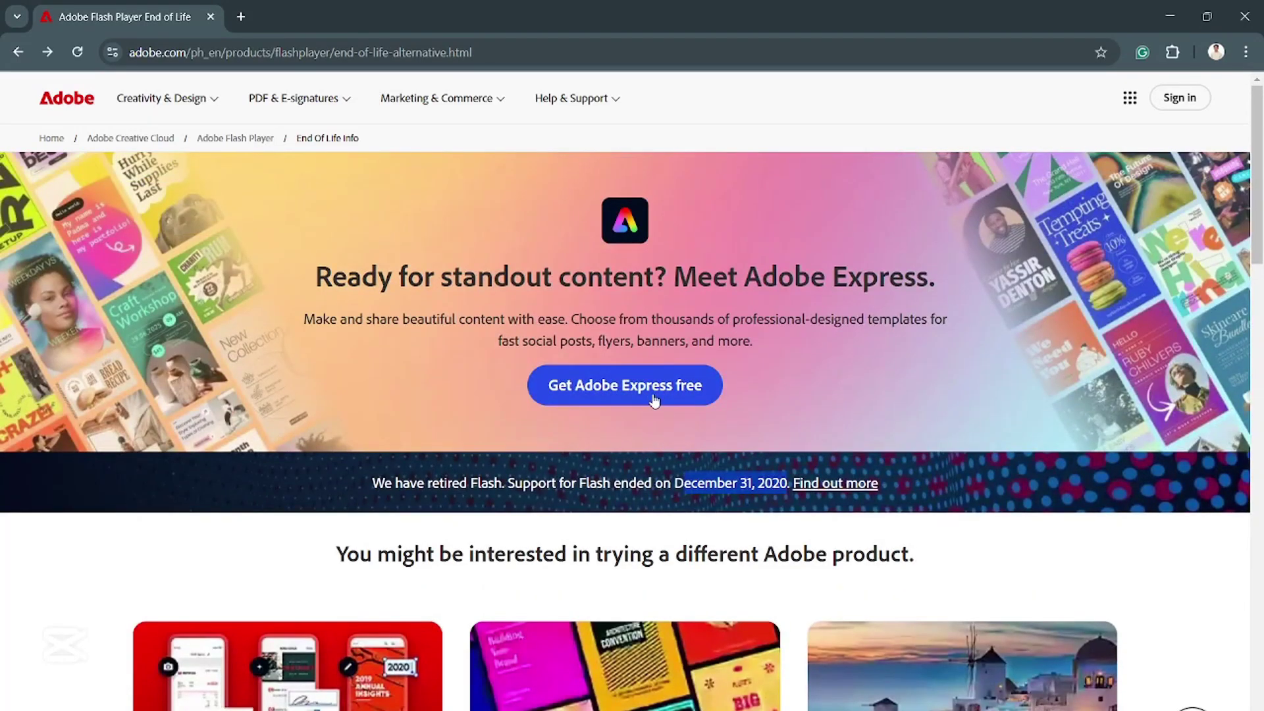
Go to the free Adobe Express page and start the free sign-up
left_click(597, 389)
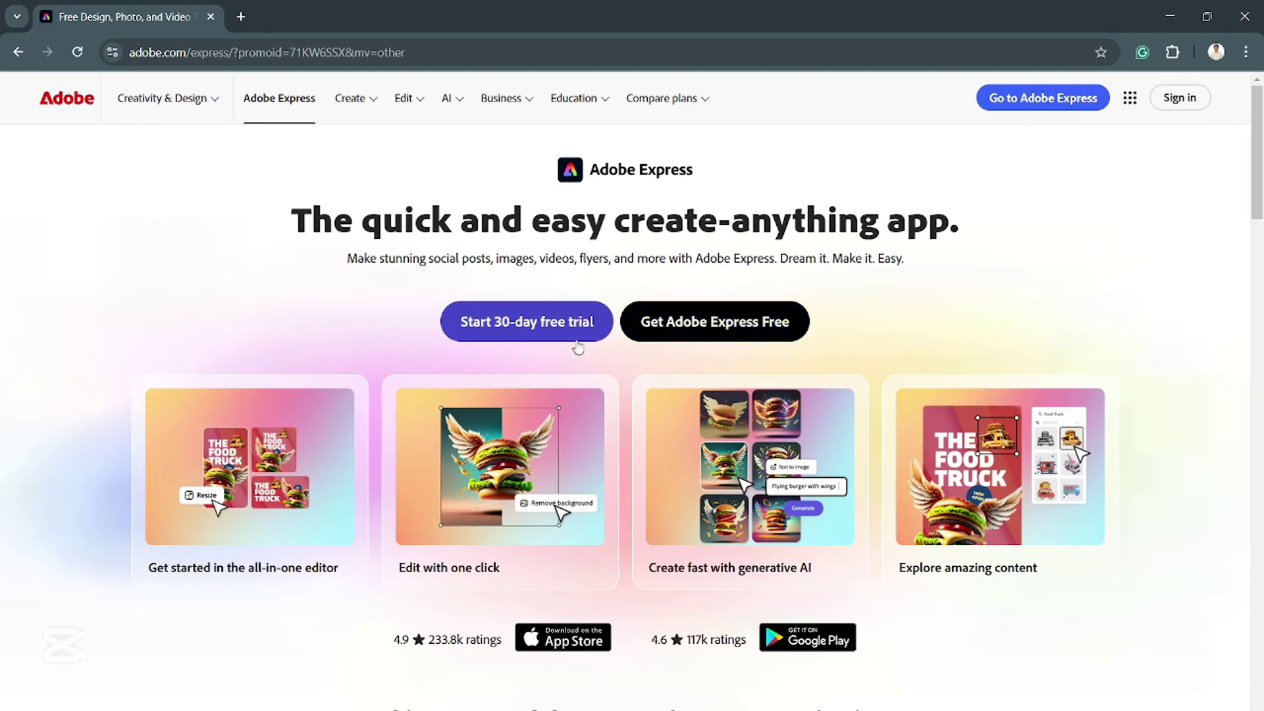
left_click(696, 336)
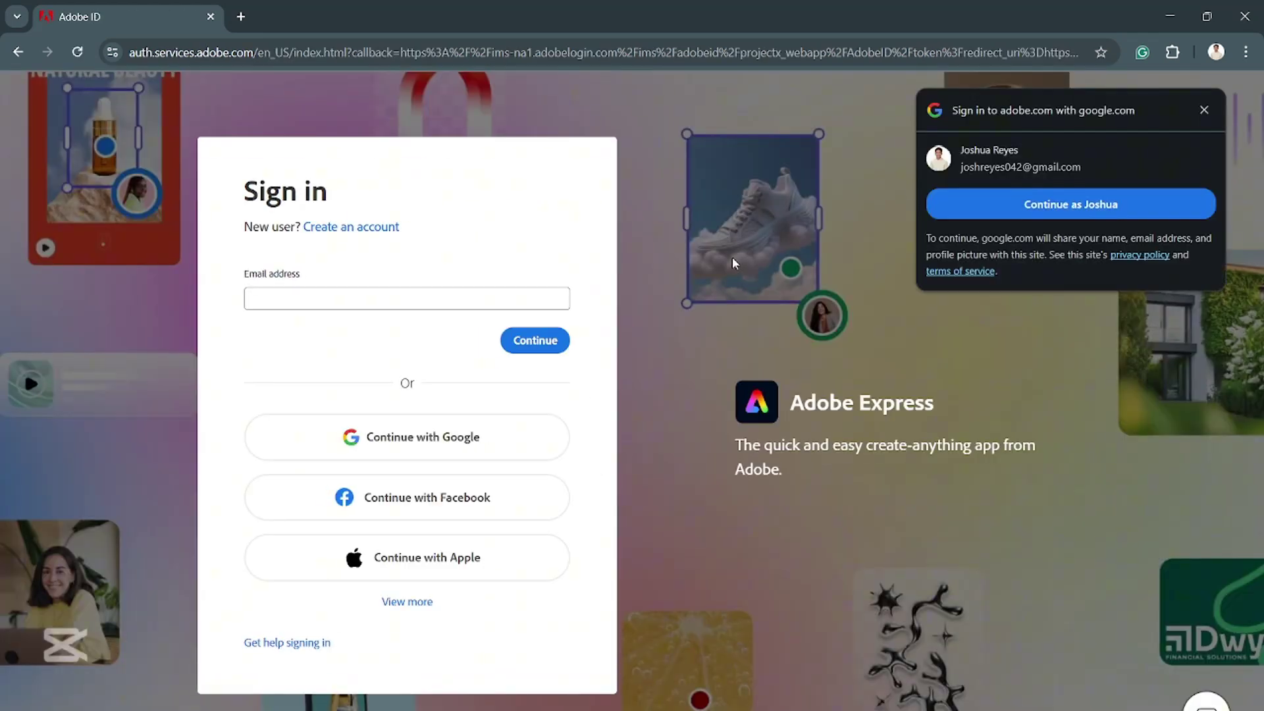
Continue with the suggested Google account to finish signing in
left_click(1055, 201)
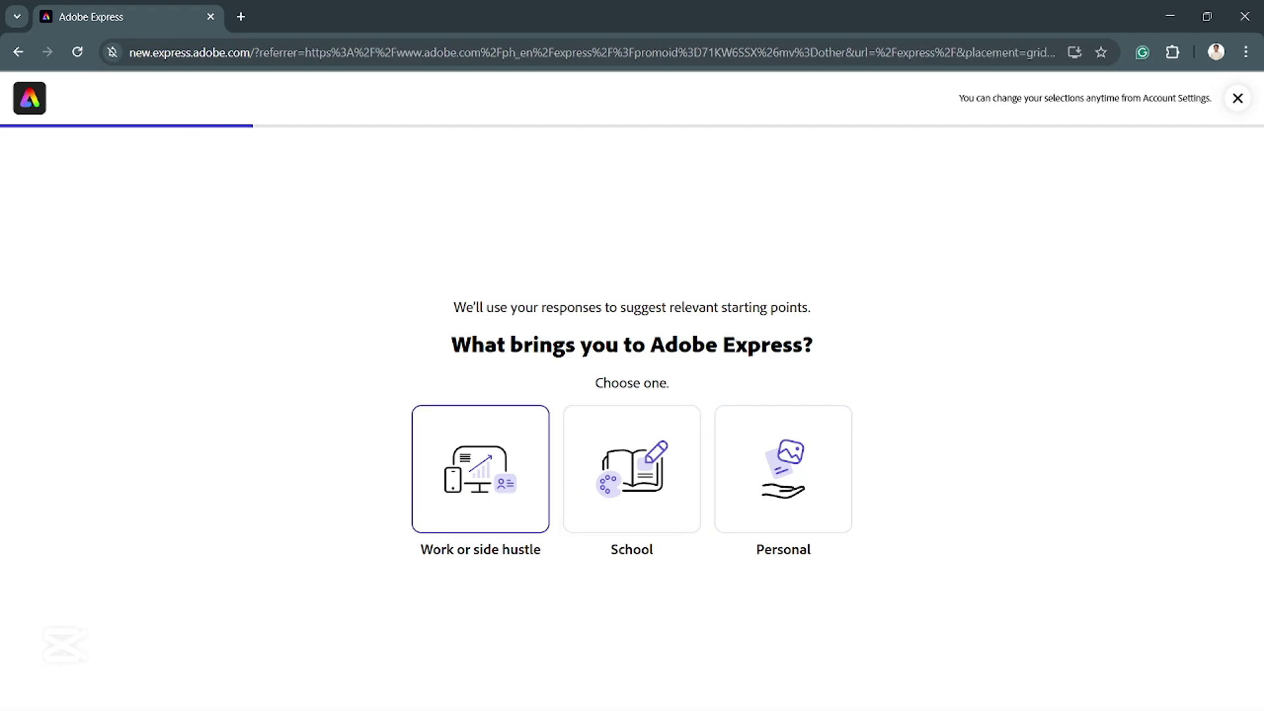
Answer 'Work or side hustle' and set the job function to Content creator / Influencer only
left_click(538, 562)
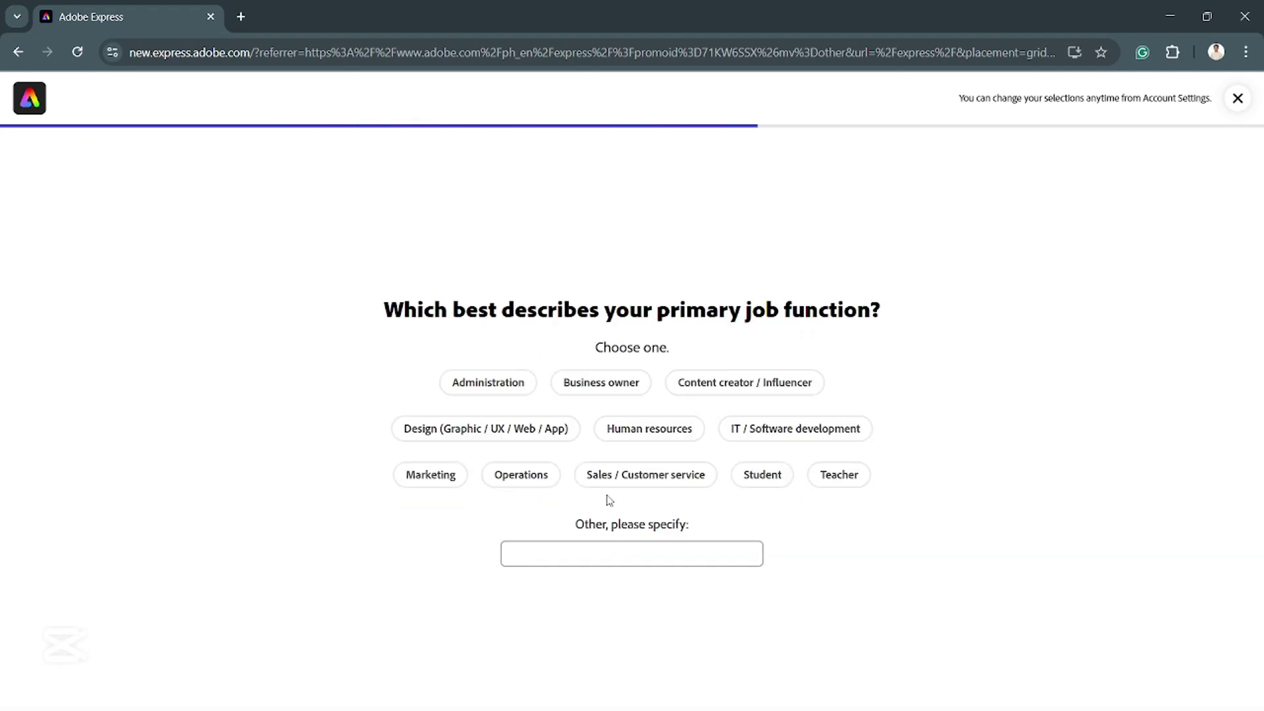
left_click(508, 384)
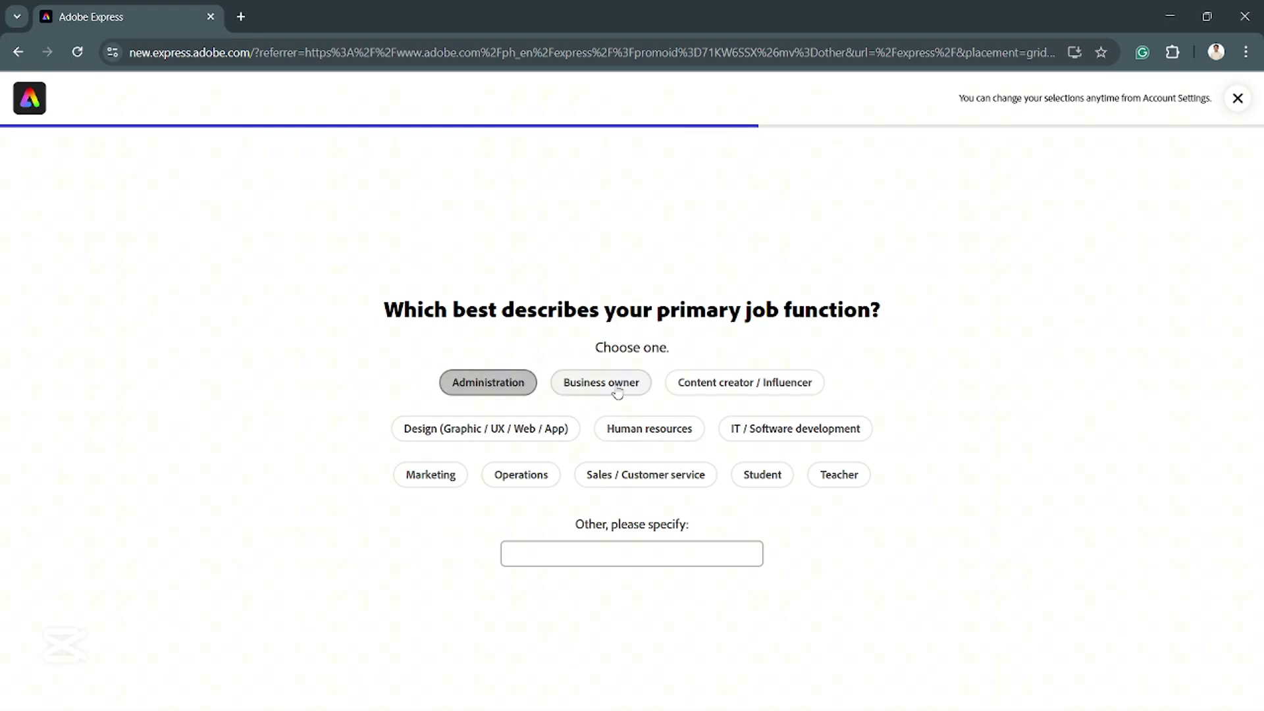
left_click(696, 393)
right_click(750, 400)
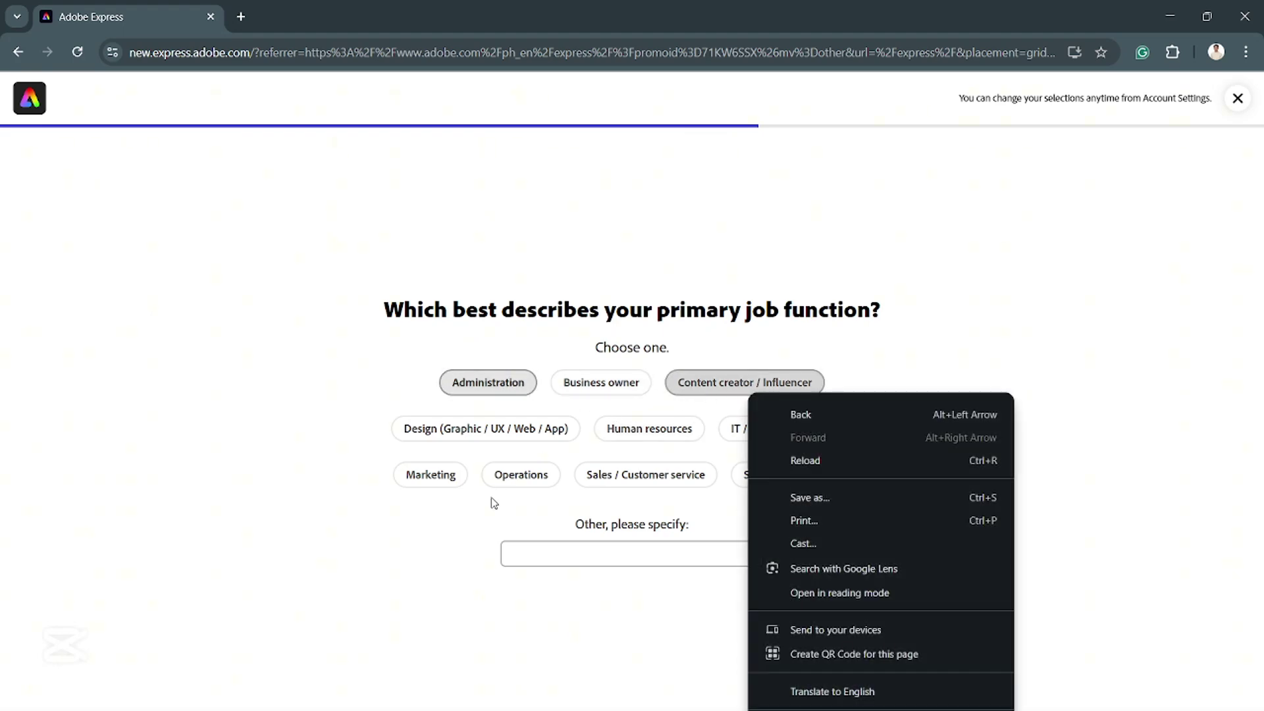
left_click(792, 387)
left_click(779, 386)
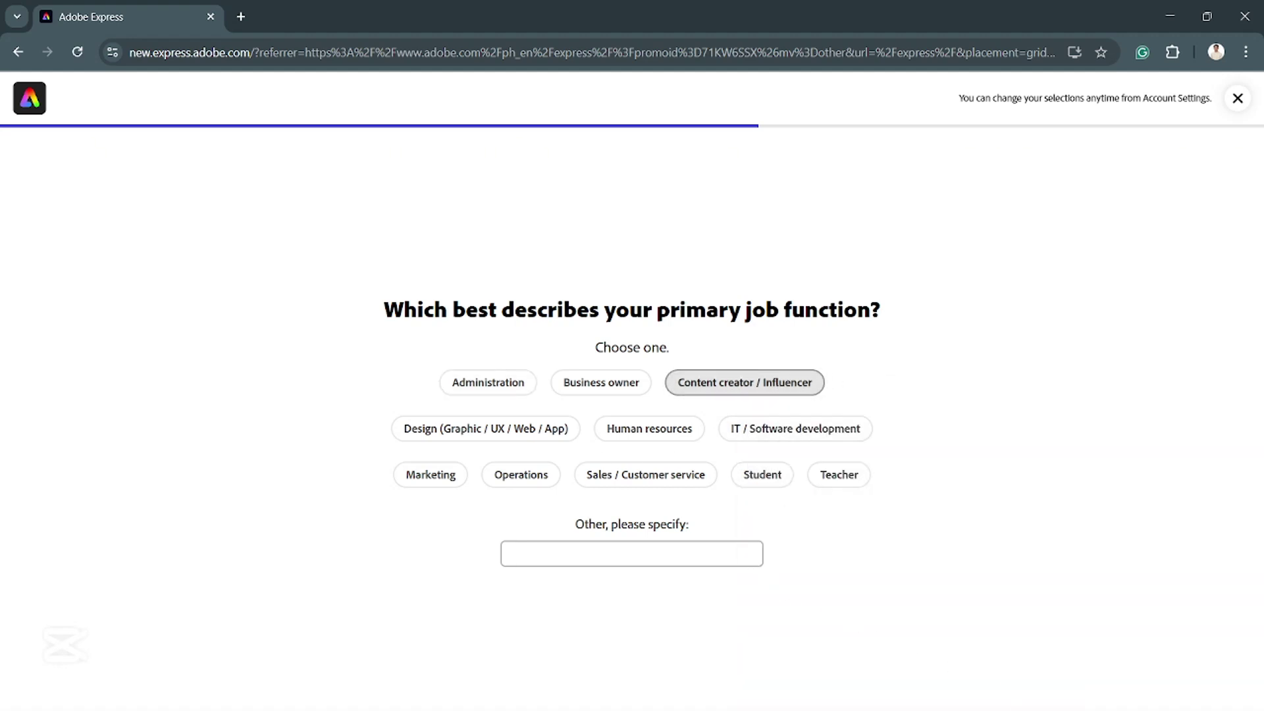
Submit the job function and choose Social media content as what to make
left_click(1121, 707)
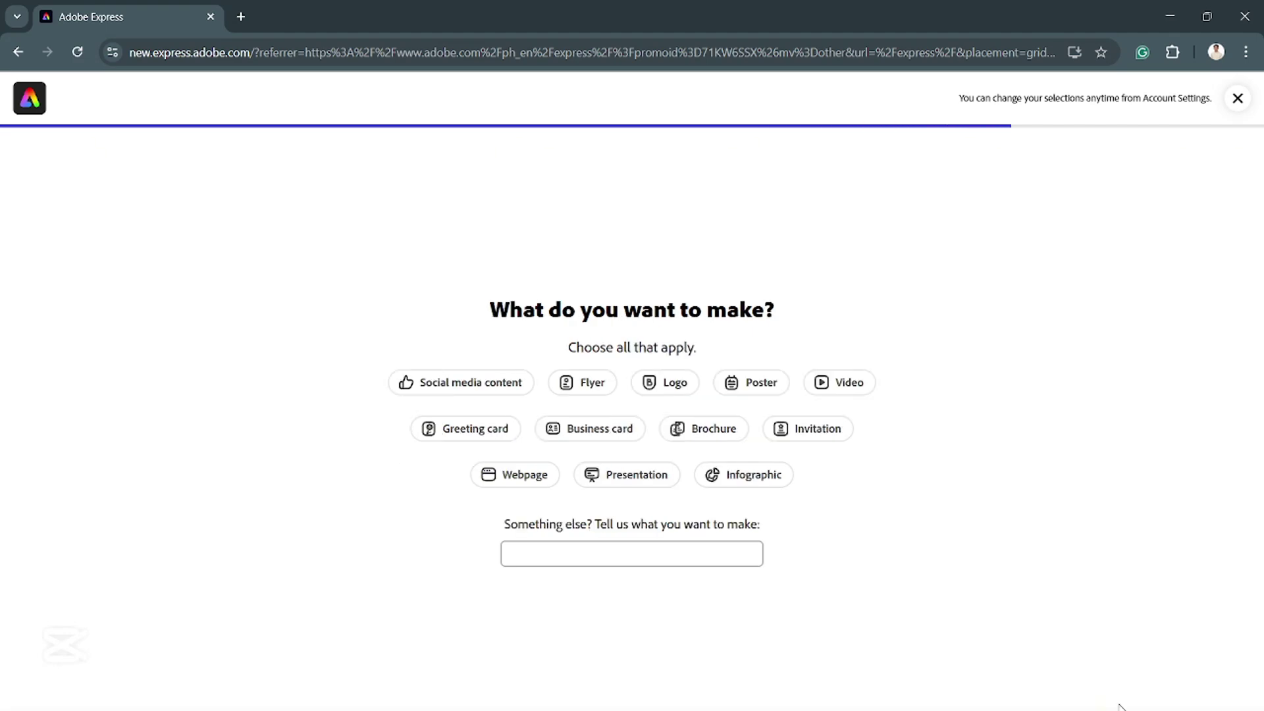
left_click(481, 388)
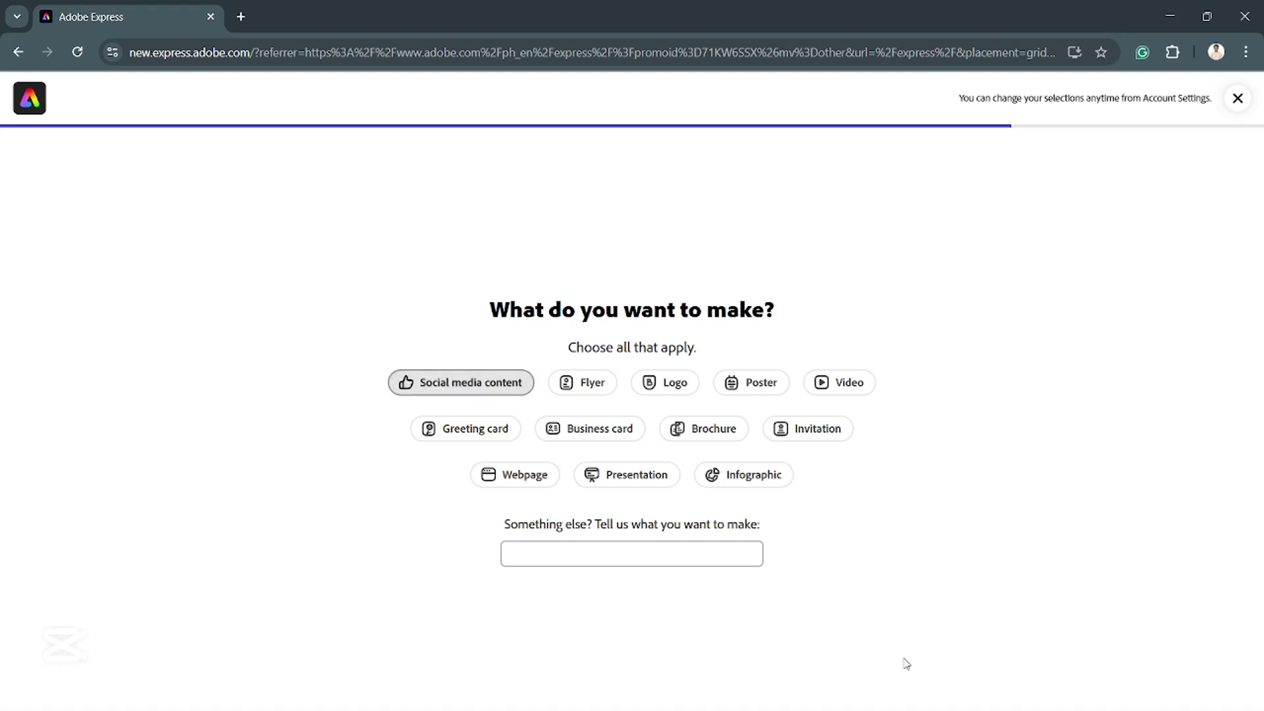
left_click(1121, 706)
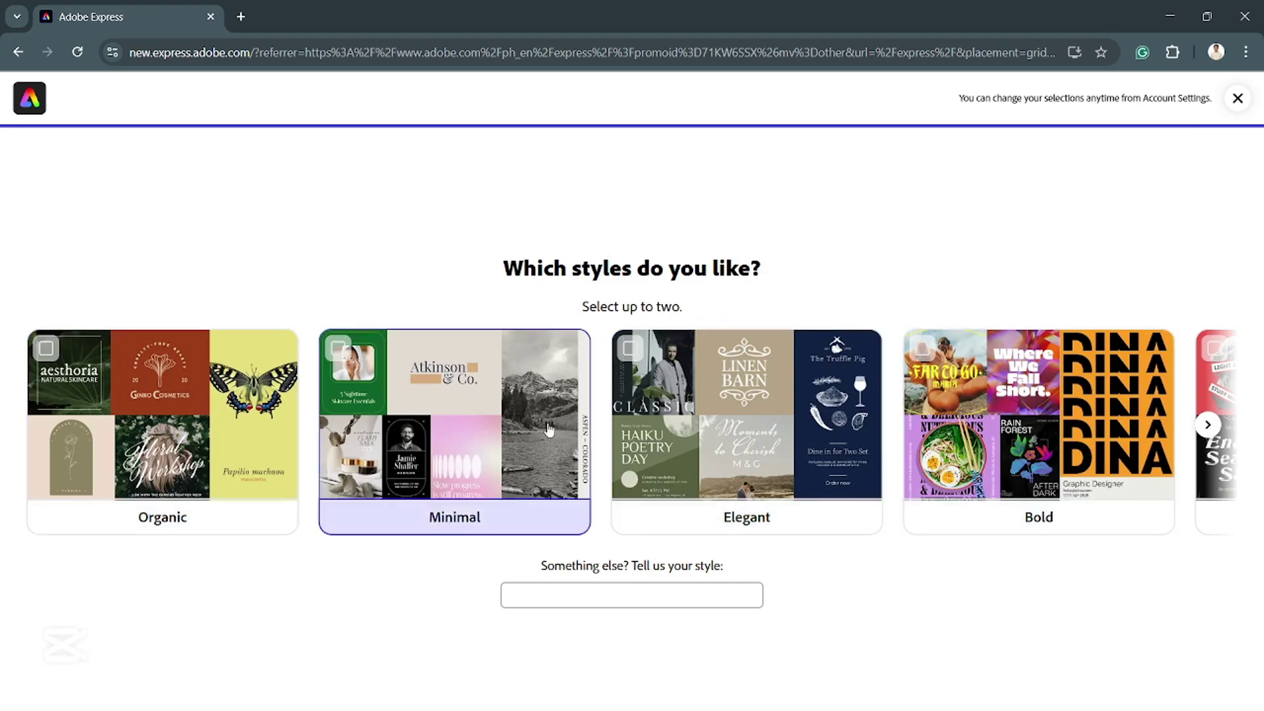
Pick Organic and Minimal as preferred design styles, dismissing the two-style limit warning
left_click(1207, 427)
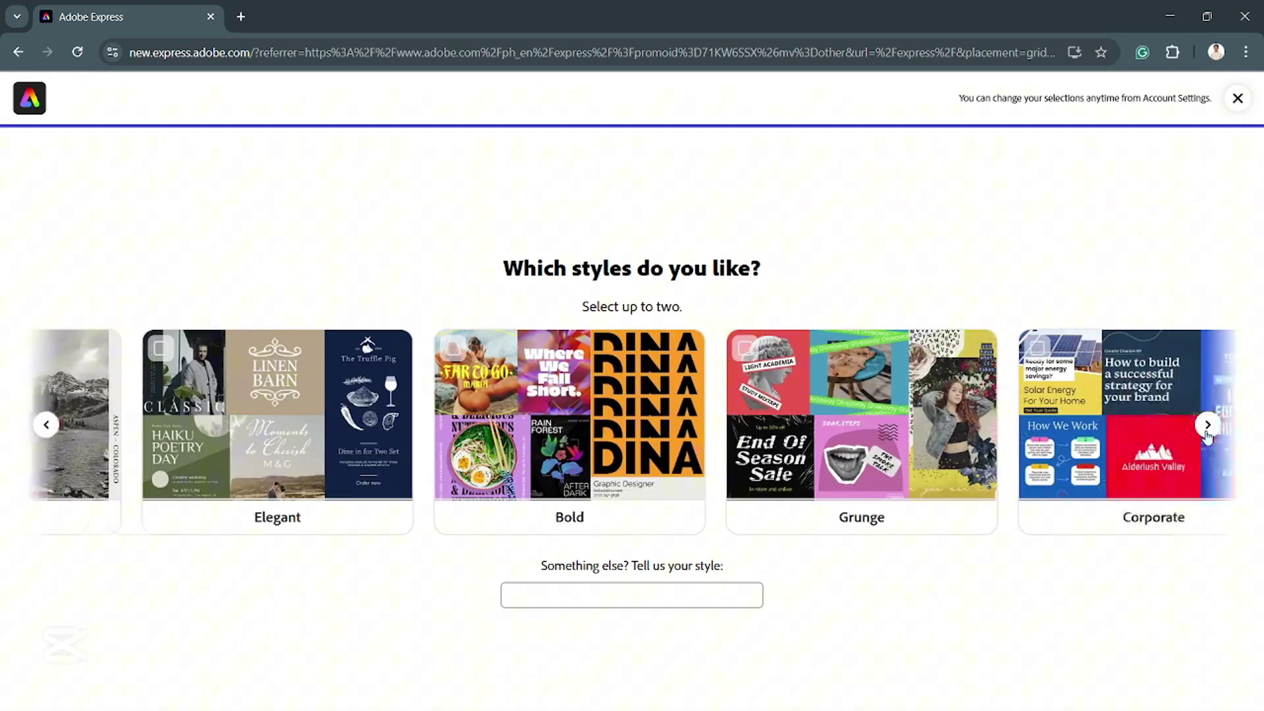
left_click(47, 426)
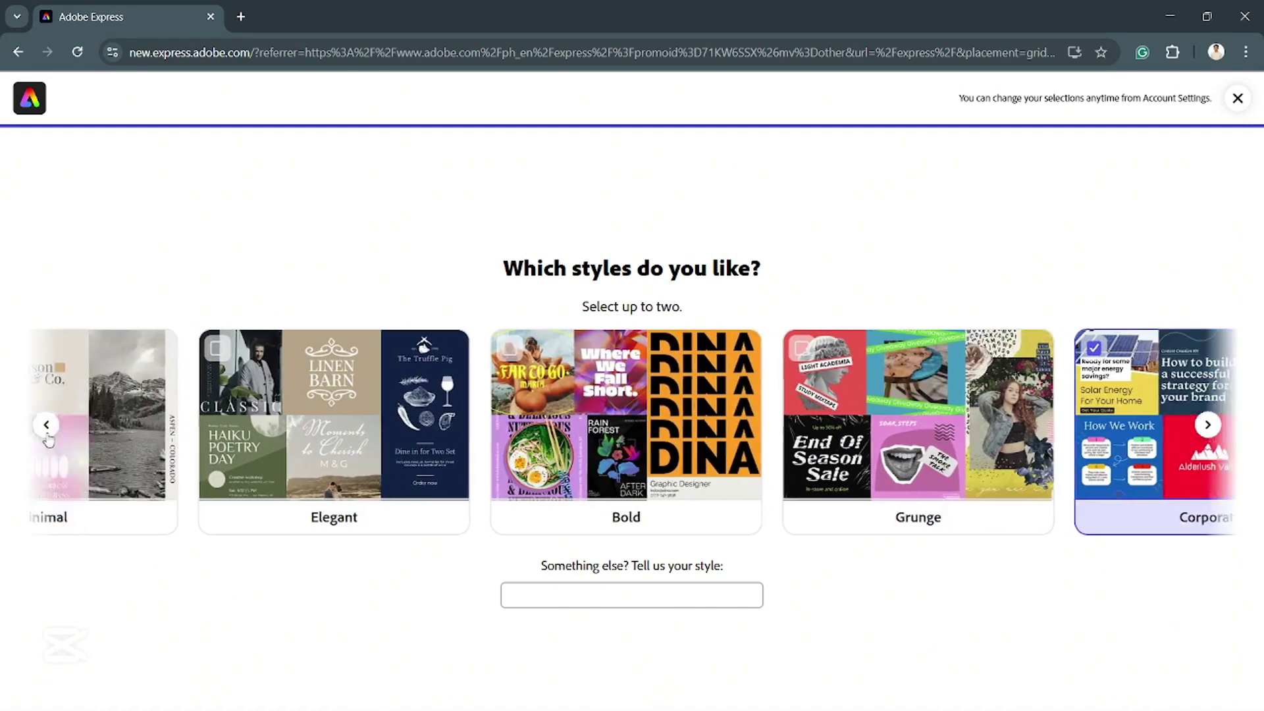
left_click(40, 396)
left_click(754, 492)
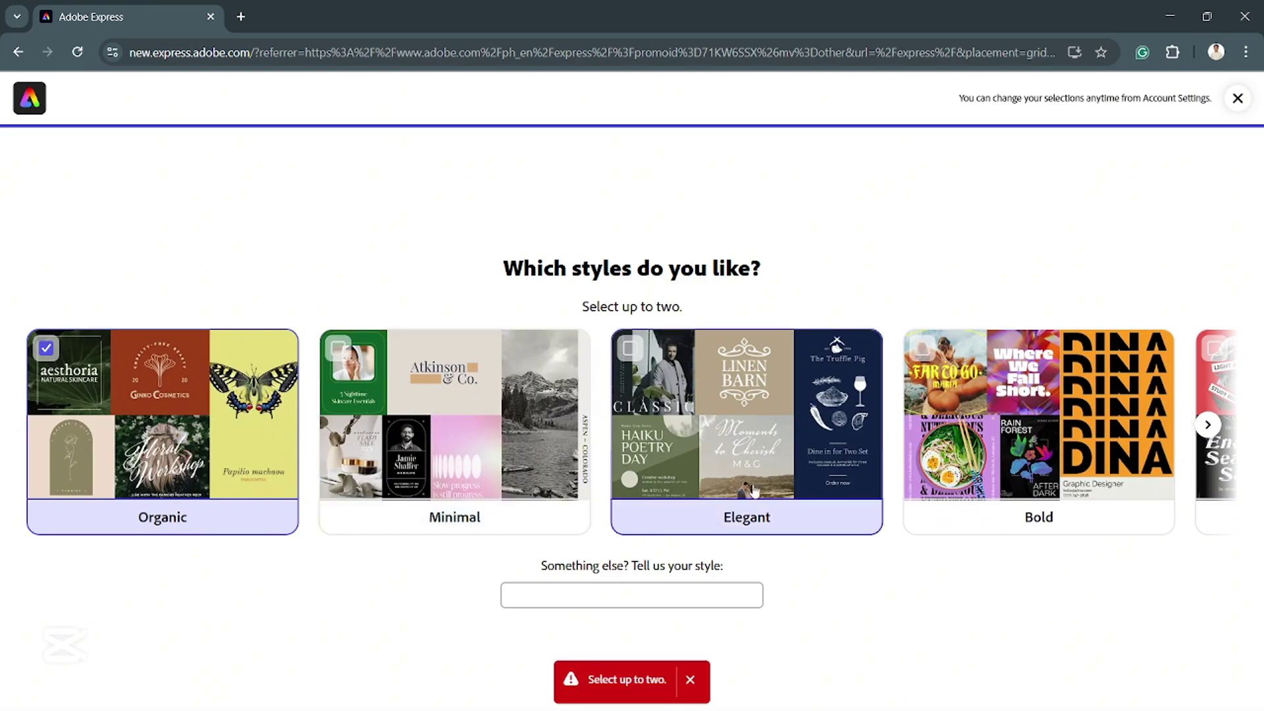
left_click(1205, 427)
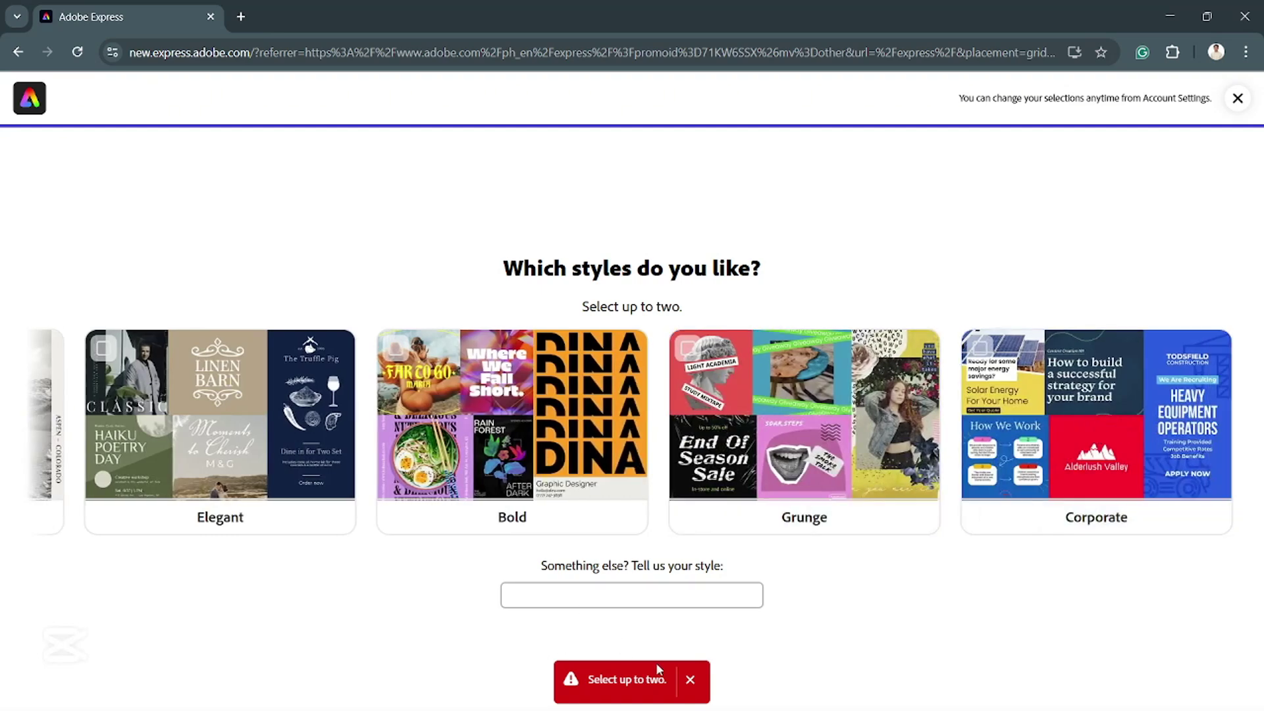
left_click(47, 425)
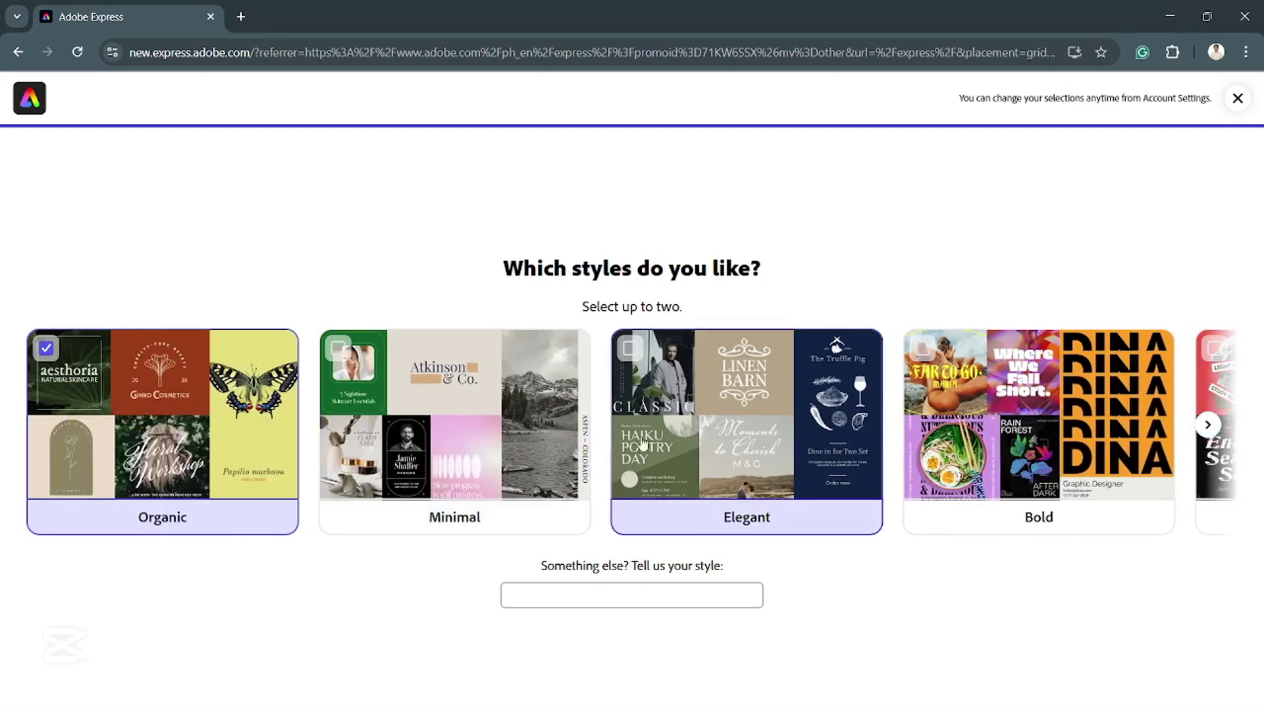
left_click(462, 440)
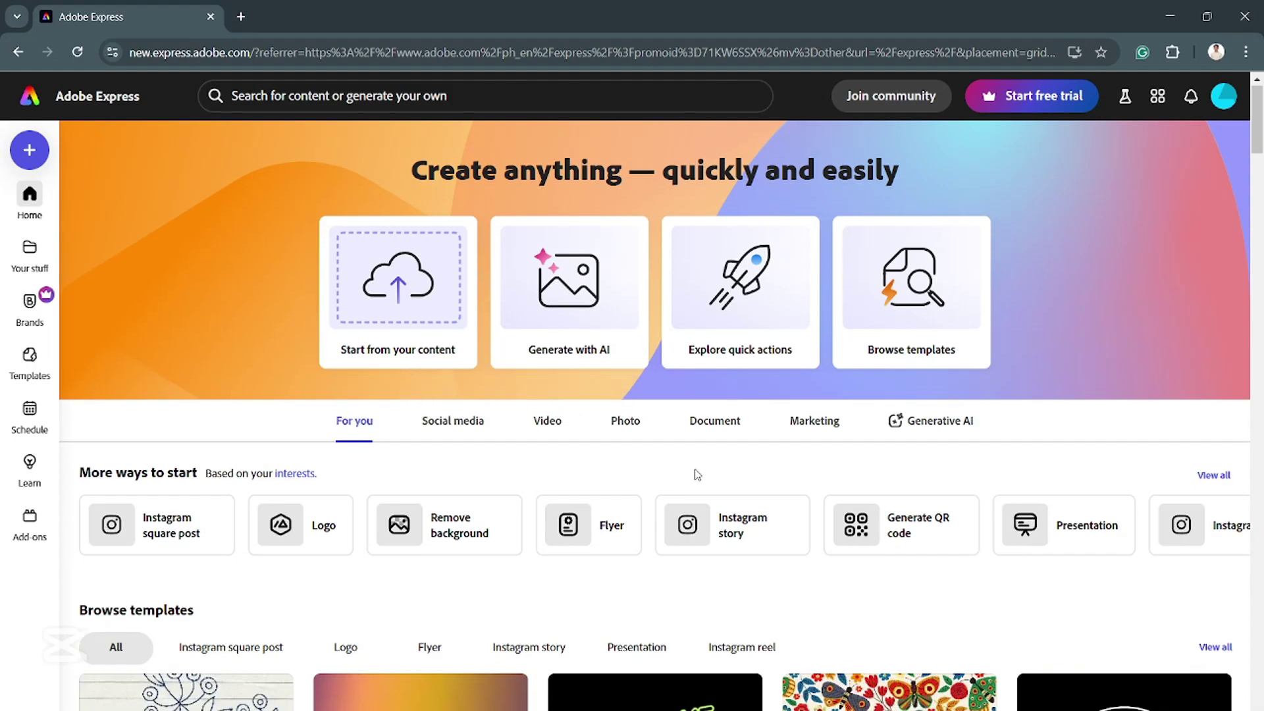
scroll(695, 472, "down", 3)
scroll(754, 447, "down", 3)
scroll(800, 414, "up", 6)
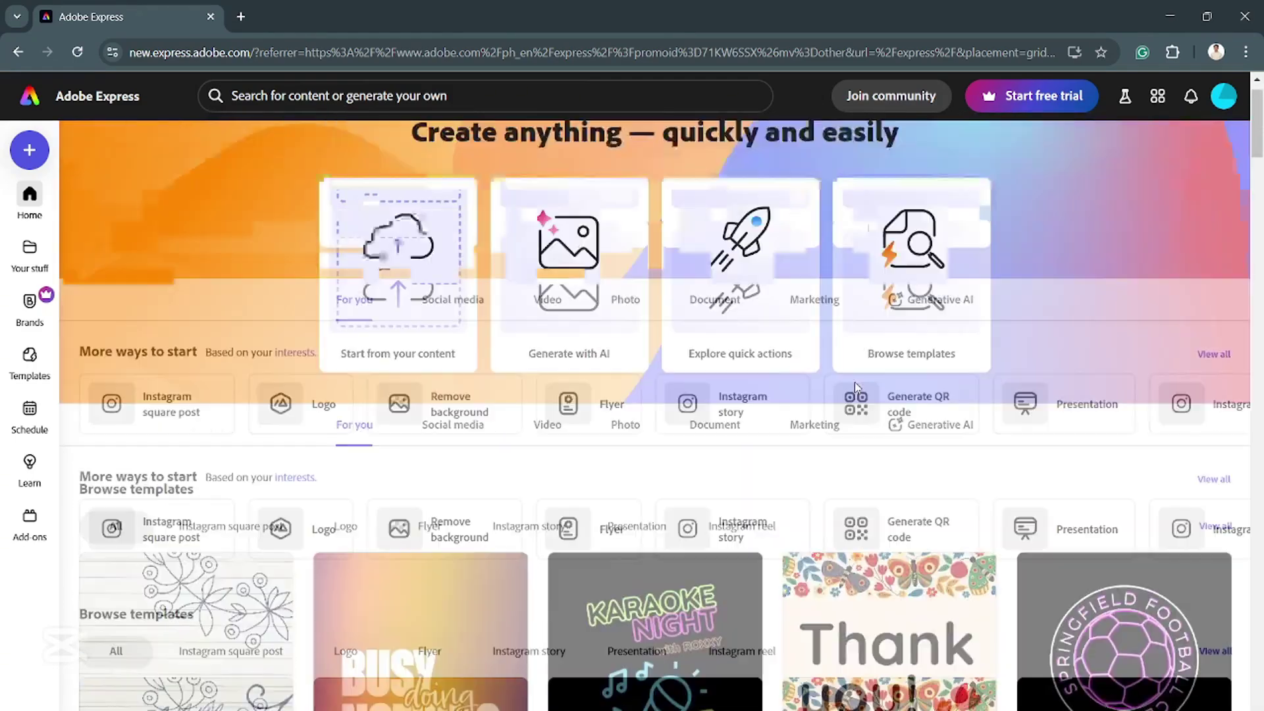
scroll(854, 382, "down", 1)
scroll(856, 385, "down", 4)
scroll(856, 388, "down", 5)
scroll(856, 388, "down", 3)
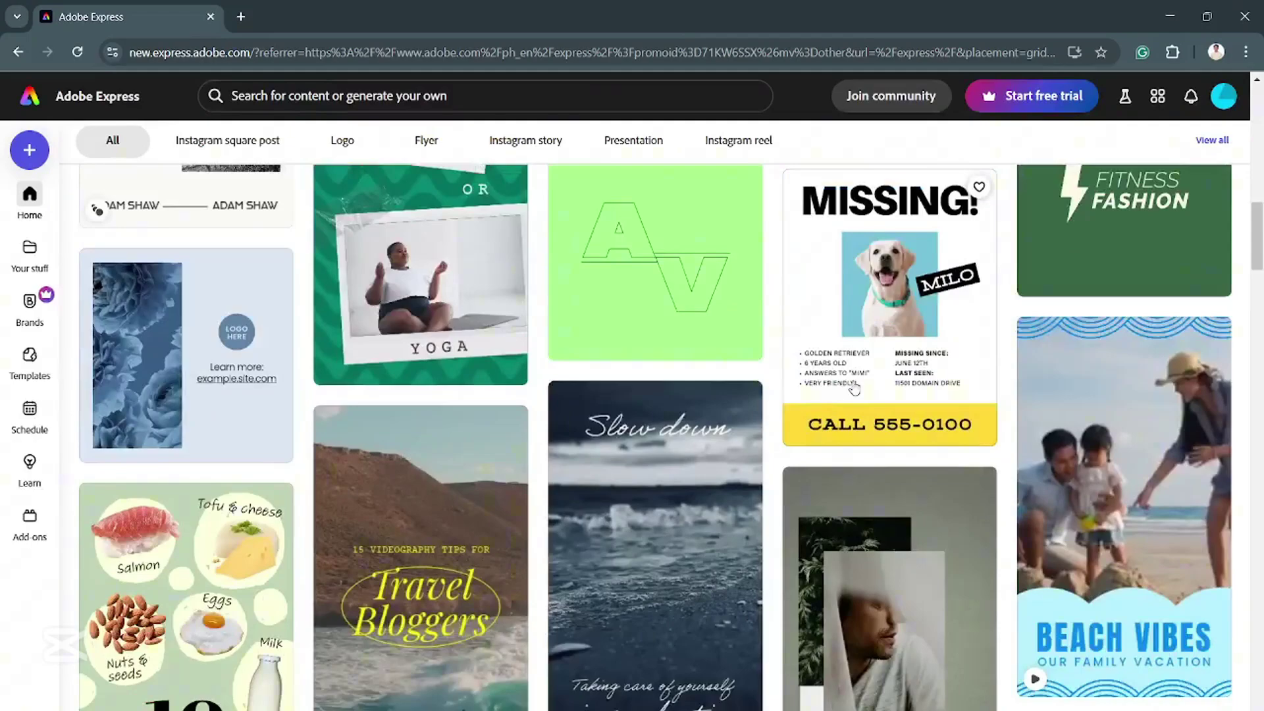
scroll(856, 387, "up", 3)
scroll(855, 385, "up", 8)
scroll(857, 388, "up", 2)
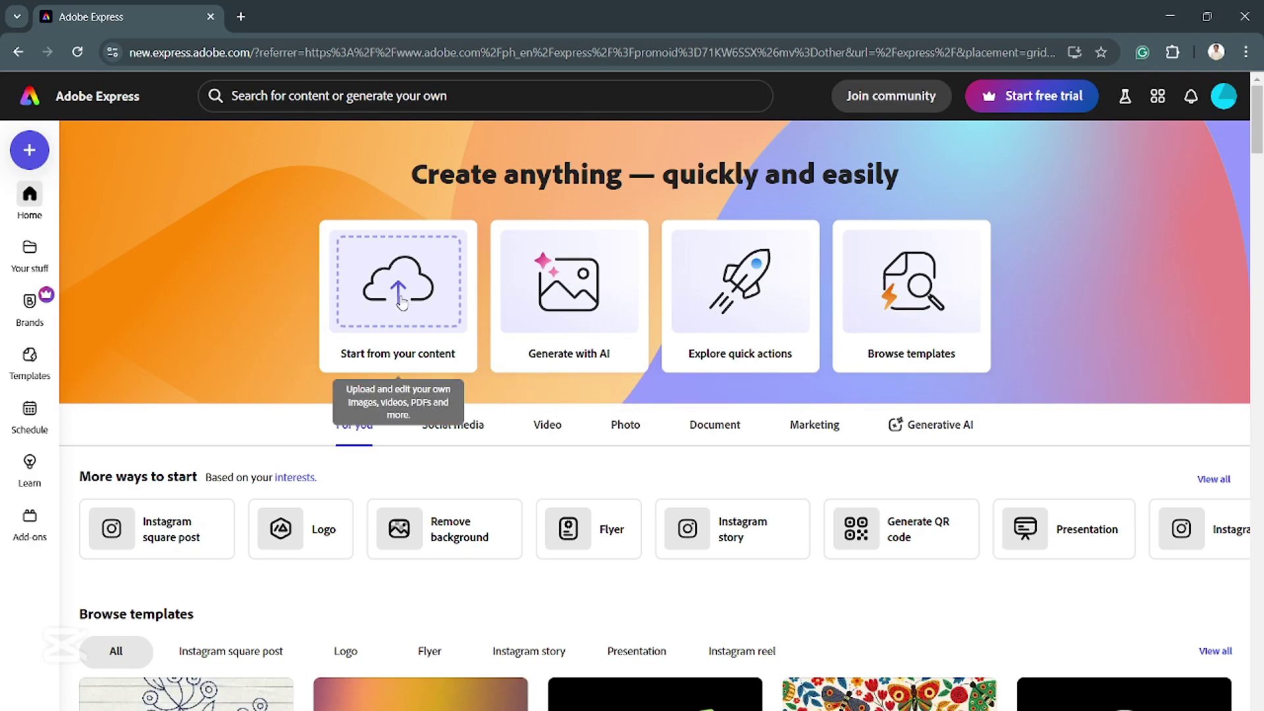
scroll(855, 623, "down", 5)
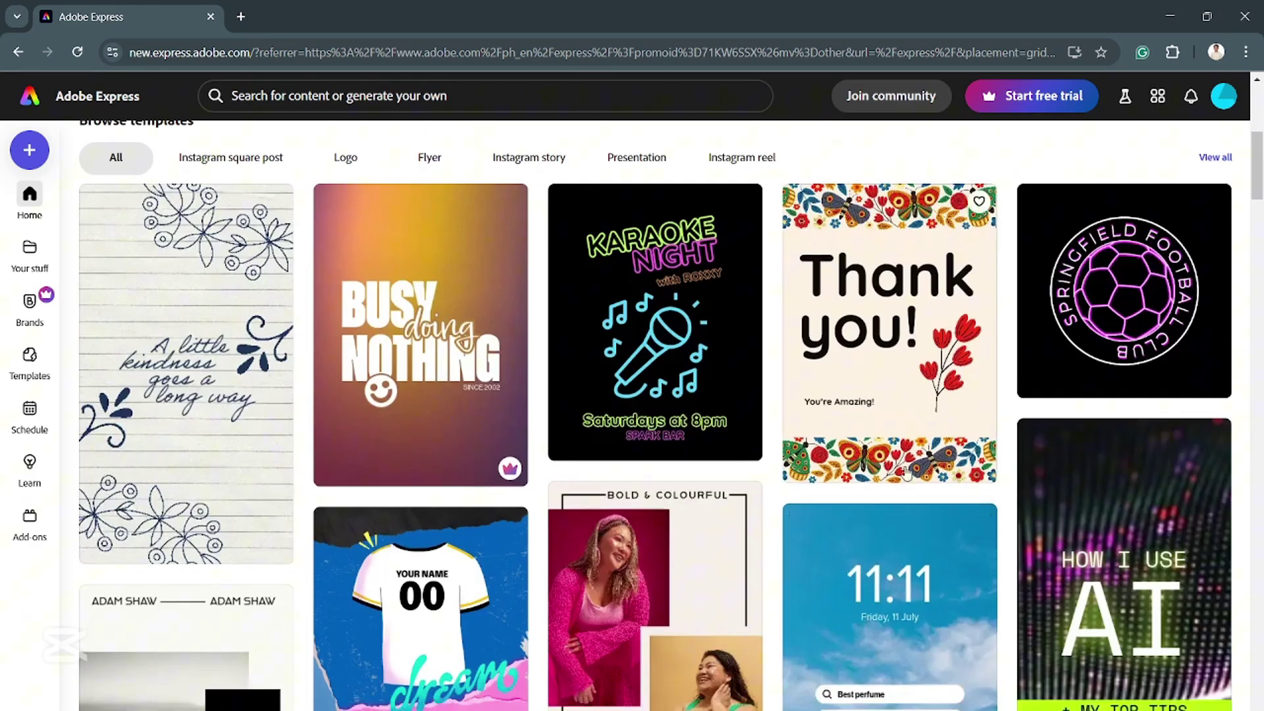
scroll(906, 473, "down", 4)
scroll(867, 669, "down", 2)
scroll(866, 662, "down", 5)
scroll(866, 656, "down", 2)
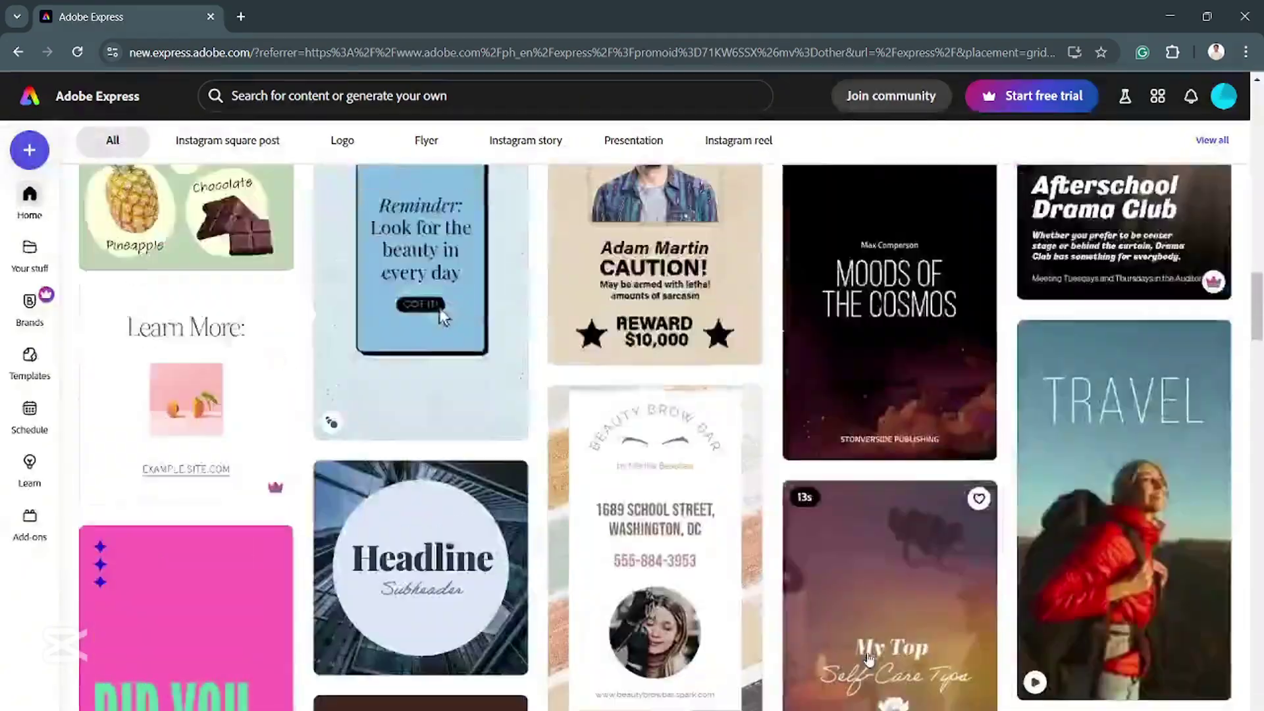
scroll(867, 661, "up", 10)
scroll(867, 661, "up", 10)
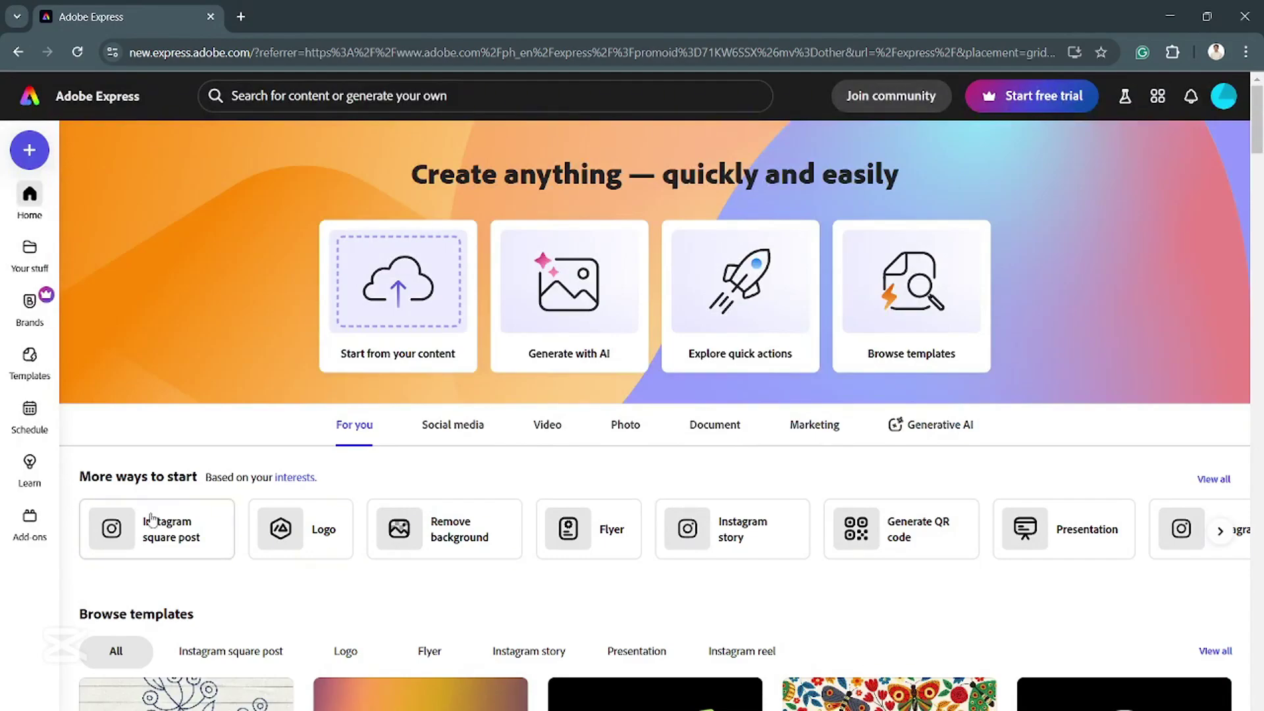
scroll(1096, 370, "down", 3)
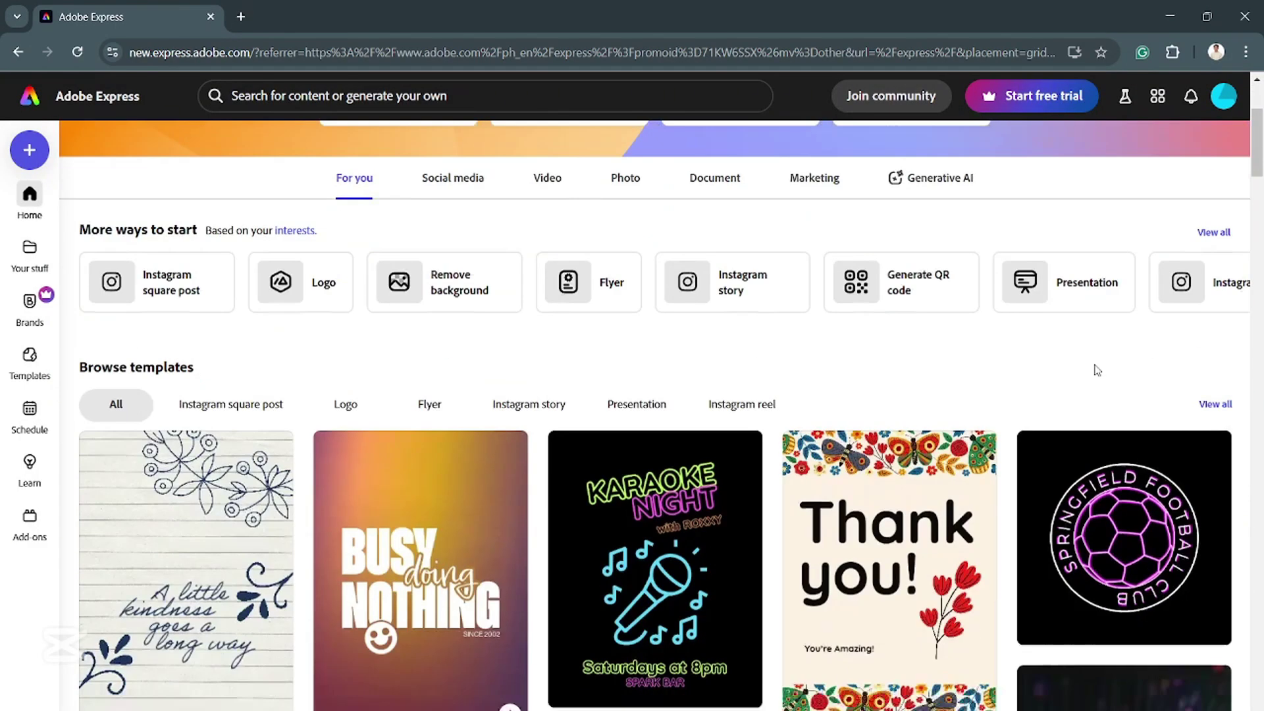
scroll(1096, 370, "down", 2)
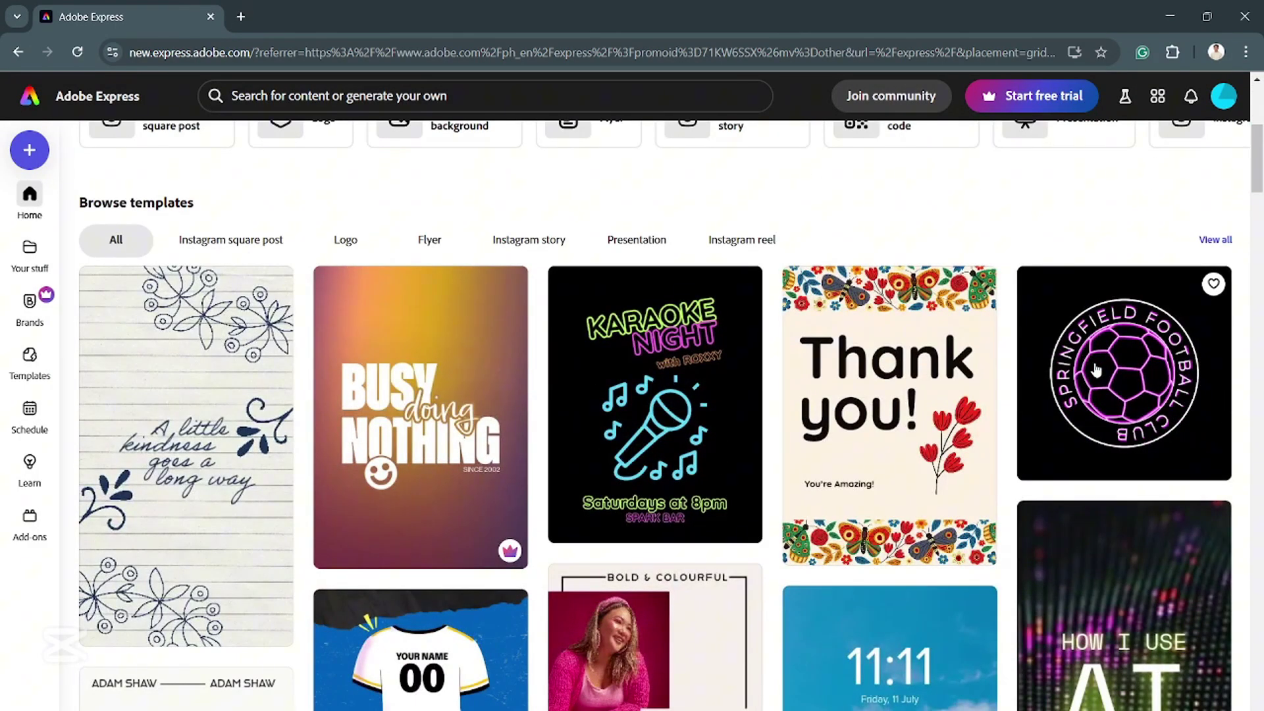
scroll(1044, 337, "up", 5)
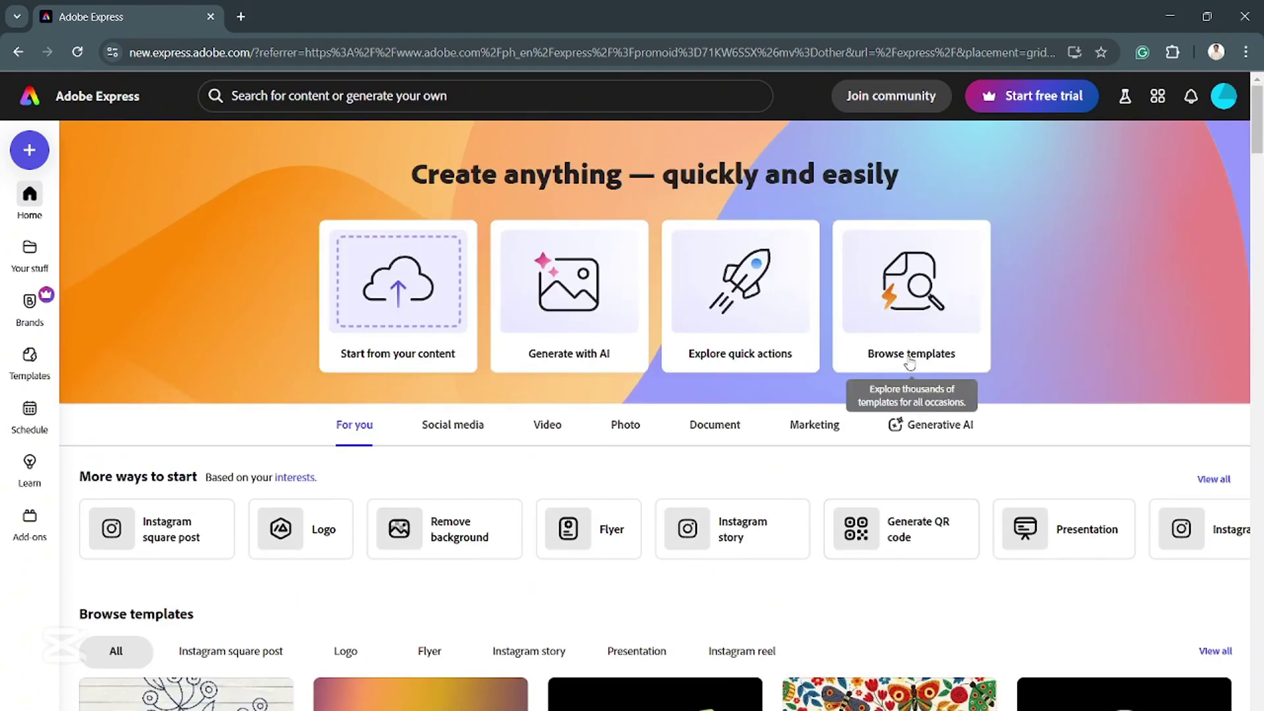